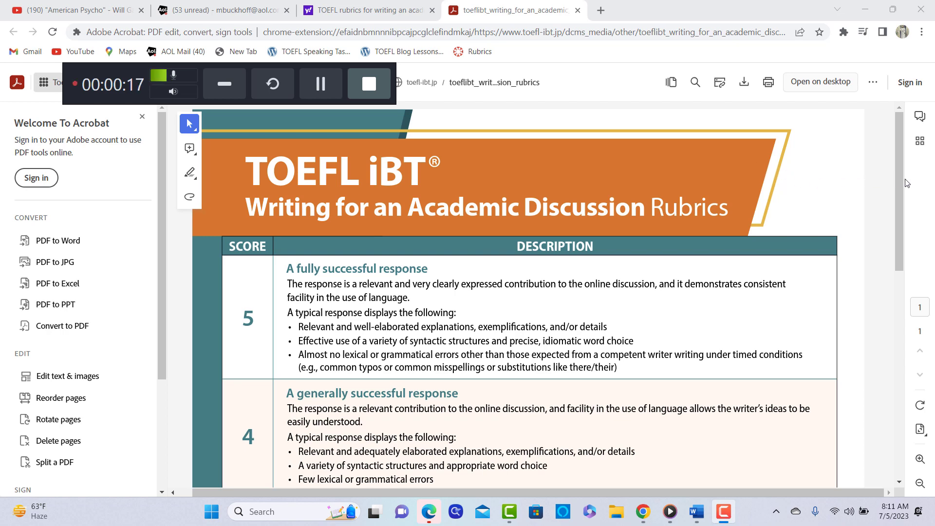
# Step: Scroll the rubric PDF to the score 5, 4 and 3 descriptions, then return to the Word essay
pyautogui.moveTo(901, 182); pyautogui.dragTo(904, 265)
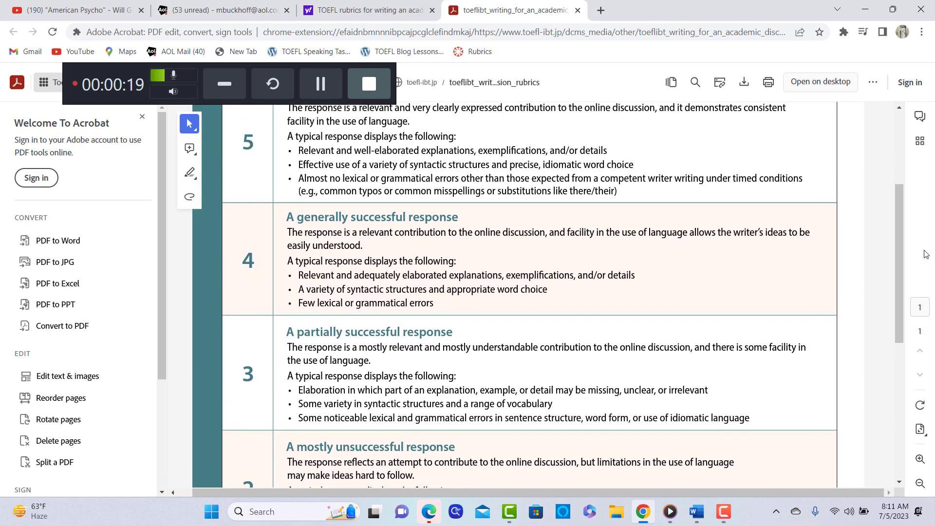
pyautogui.click(696, 512)
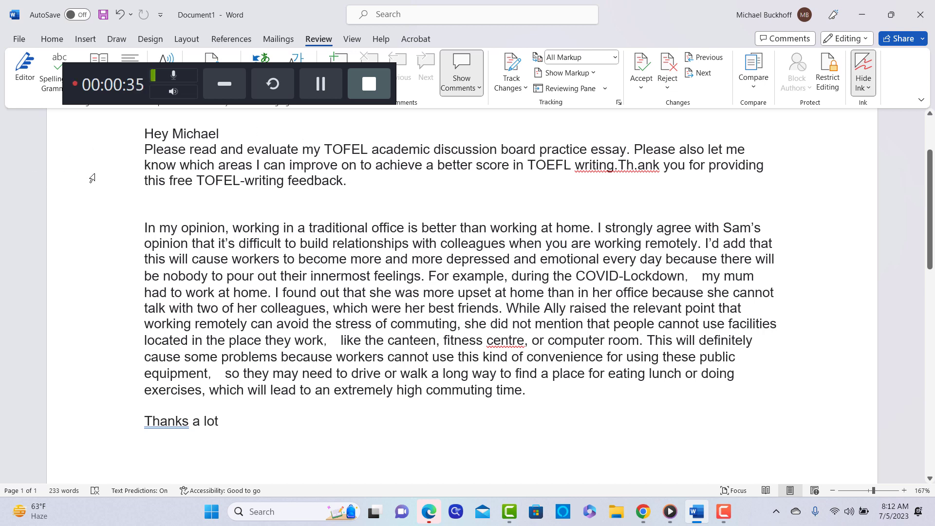
# Step: Strip the greeting, feedback request and 'Thanks a lot' closing so only the 191-word essay remains
pyautogui.moveTo(144, 128); pyautogui.dragTo(365, 177)
pyautogui.press('Delete')
pyautogui.press('Delete')
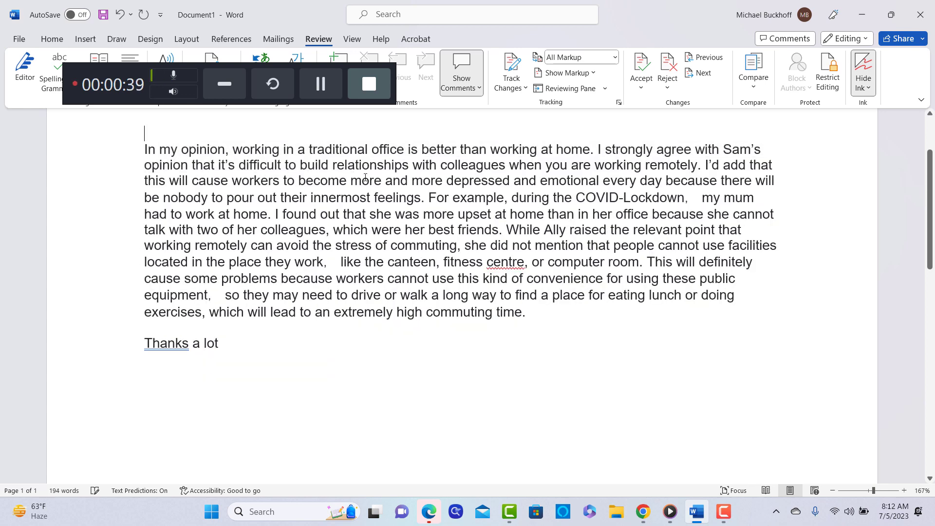
pyautogui.hotkey('ctrl', 'Down')
pyautogui.hotkey('ctrl', 'Down')
pyautogui.press('Delete')
pyautogui.press('Delete')
pyautogui.press('Delete')
pyautogui.press('Delete')
pyautogui.press('Delete')
pyautogui.press('Delete')
pyautogui.press('Delete')
pyautogui.press('Delete')
pyautogui.press('Delete')
pyautogui.press('Delete')
pyautogui.press('Delete')
pyautogui.press('Delete')
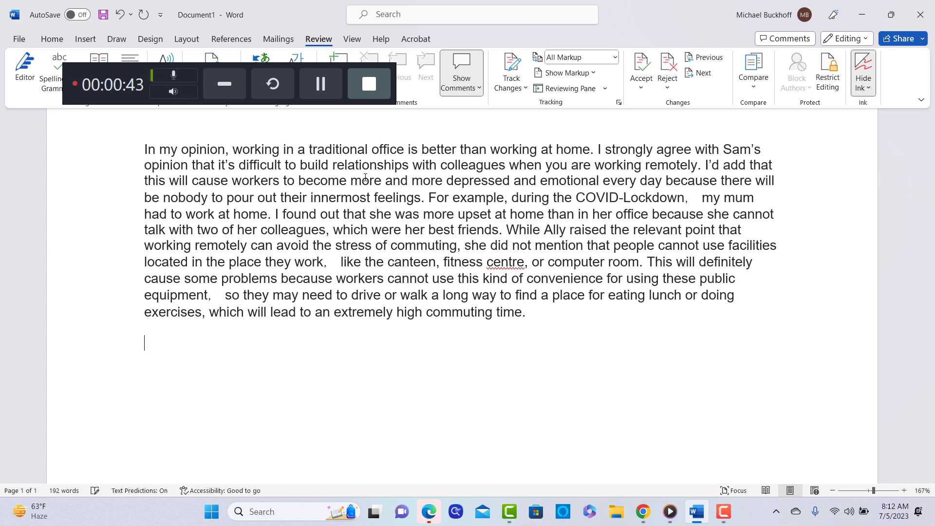
pyautogui.press('BackSpace')
pyautogui.press('Up')
pyautogui.press('Up')
pyautogui.press('Up')
pyautogui.press('Up')
pyautogui.press('Up')
pyautogui.press('Up')
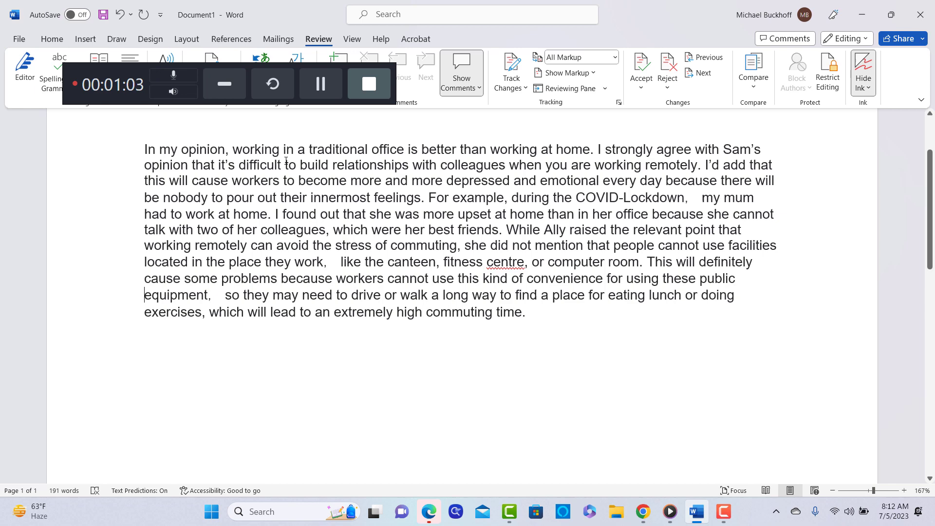
pyautogui.moveTo(147, 149); pyautogui.dragTo(546, 322)
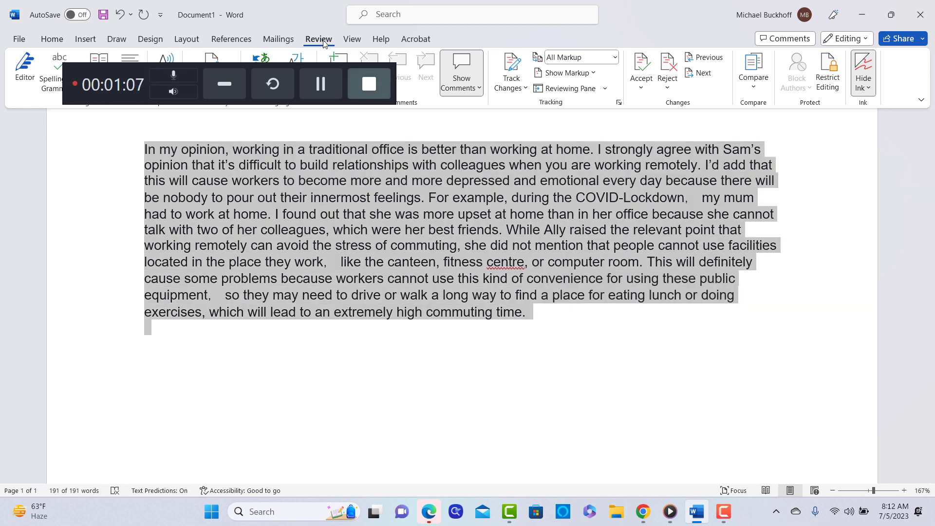
pyautogui.click(219, 84)
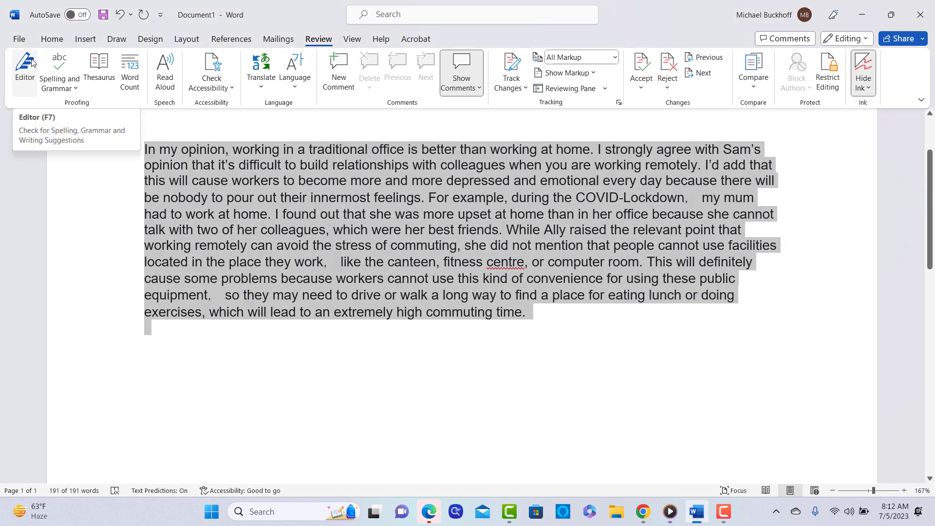
pyautogui.click(25, 63)
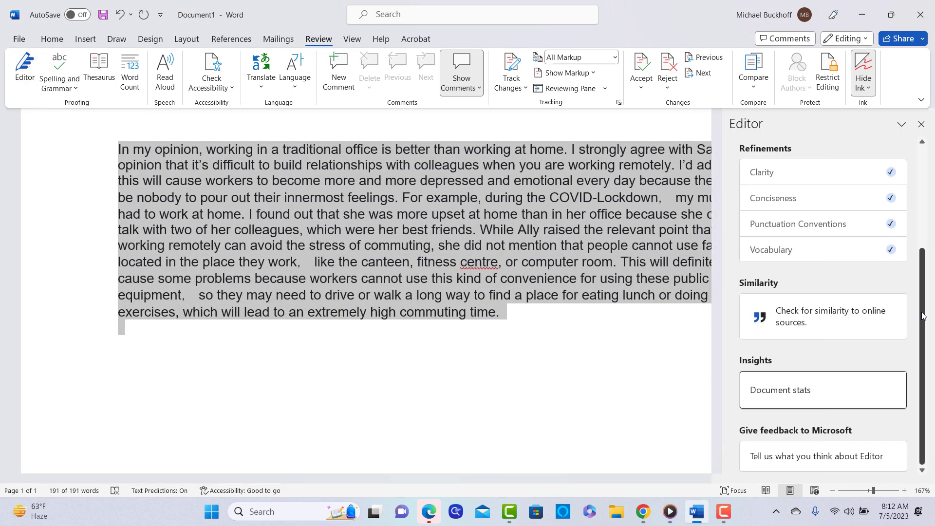
pyautogui.scroll(5, 909, 302)
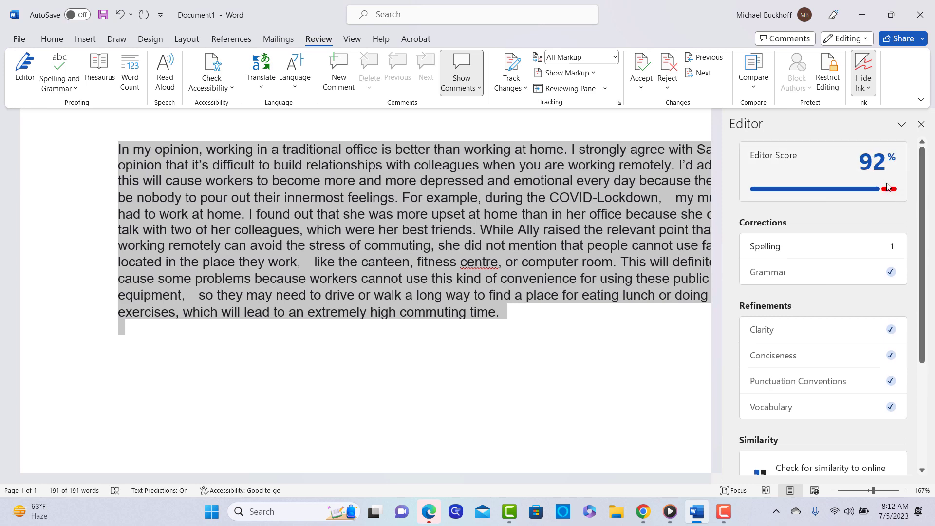
pyautogui.moveTo(921, 207); pyautogui.dragTo(933, 336)
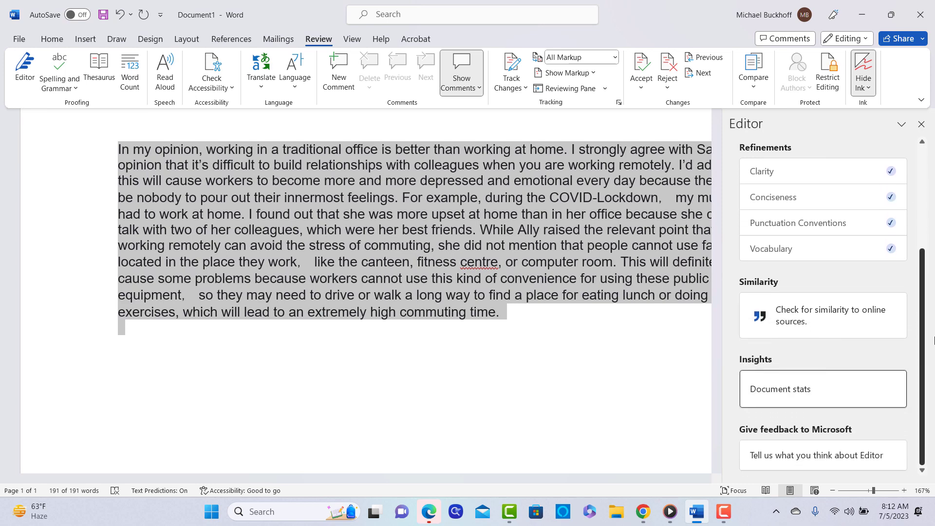
pyautogui.click(787, 393)
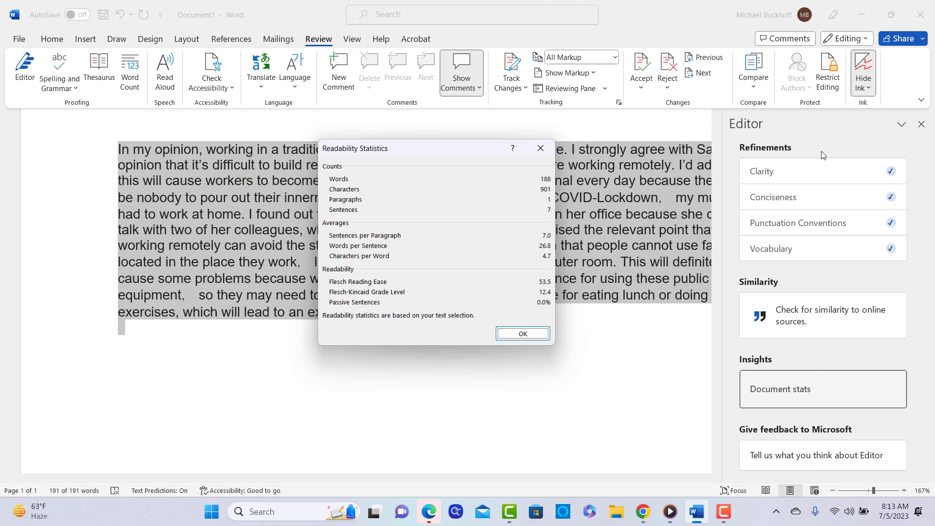
pyautogui.click(522, 334)
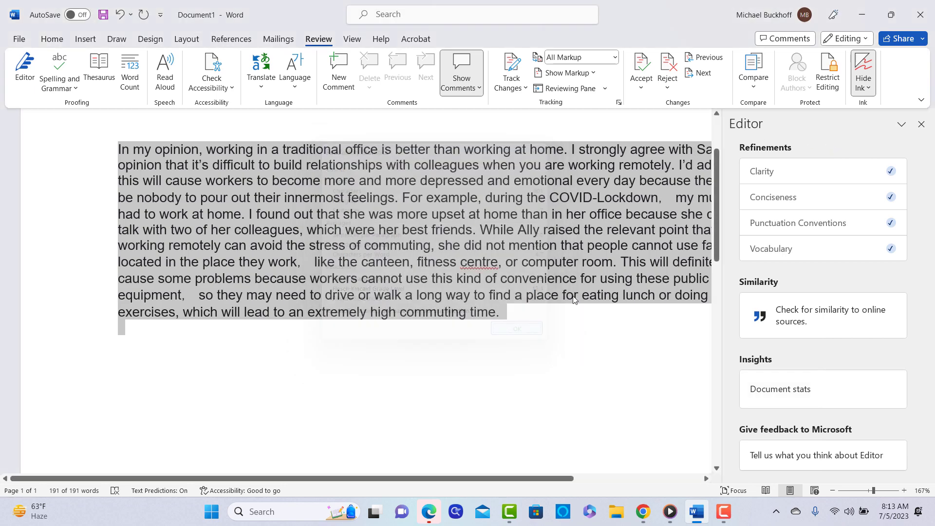
pyautogui.click(920, 124)
pyautogui.click(333, 166)
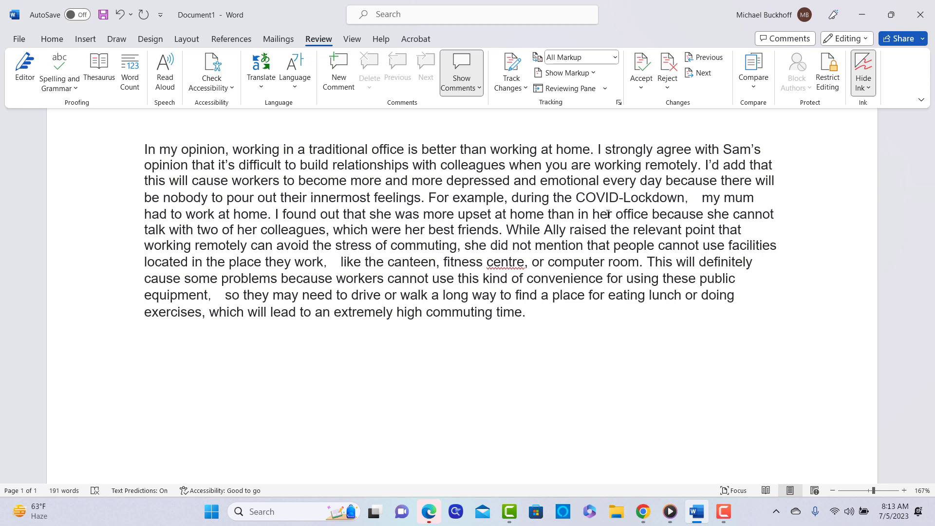
# Step: Rewrite 'when you are working remotely' as 'when employees work remotely'
pyautogui.press('BackSpace')
pyautogui.press('BackSpace')
pyautogui.press('BackSpace')
pyautogui.write('he')
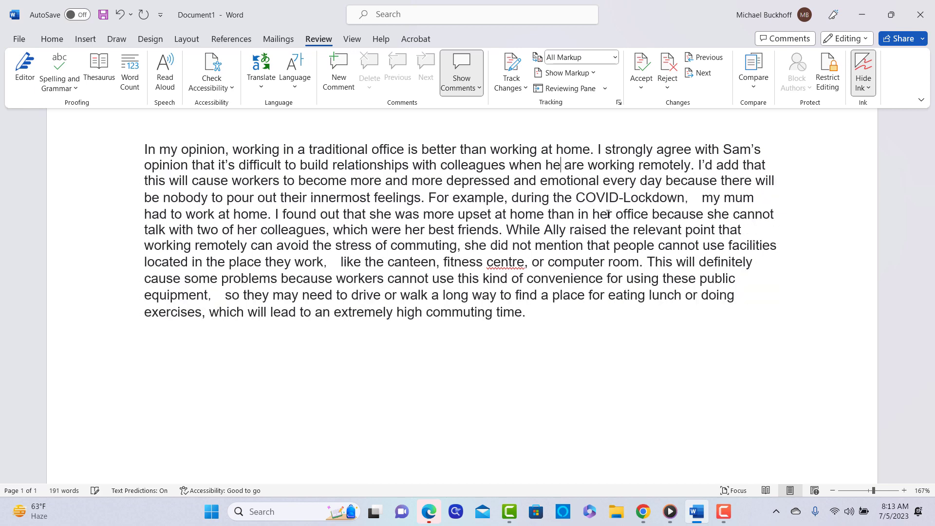
pyautogui.press('BackSpace')
pyautogui.press('BackSpace')
pyautogui.write('worke')
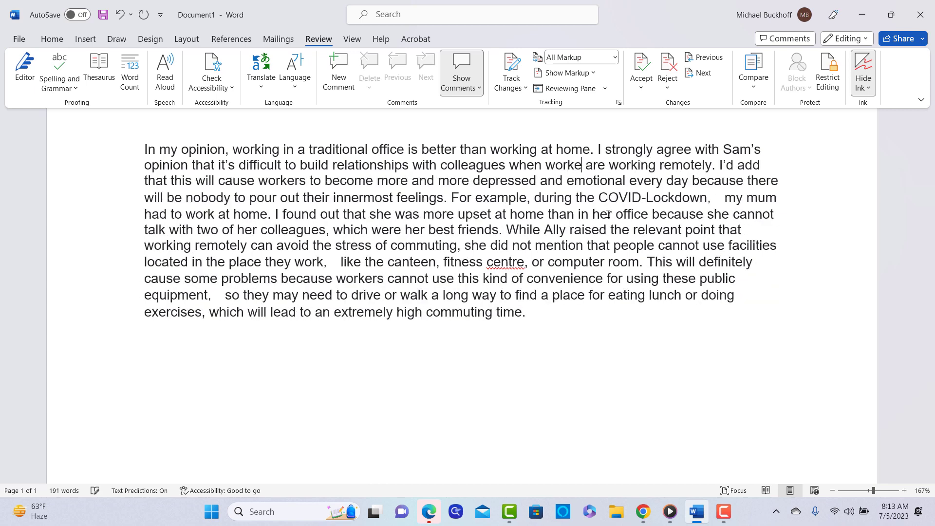
pyautogui.write('r')
pyautogui.press('BackSpace')
pyautogui.press('BackSpace')
pyautogui.press('BackSpace')
pyautogui.press('BackSpace')
pyautogui.press('BackSpace')
pyautogui.press('BackSpace')
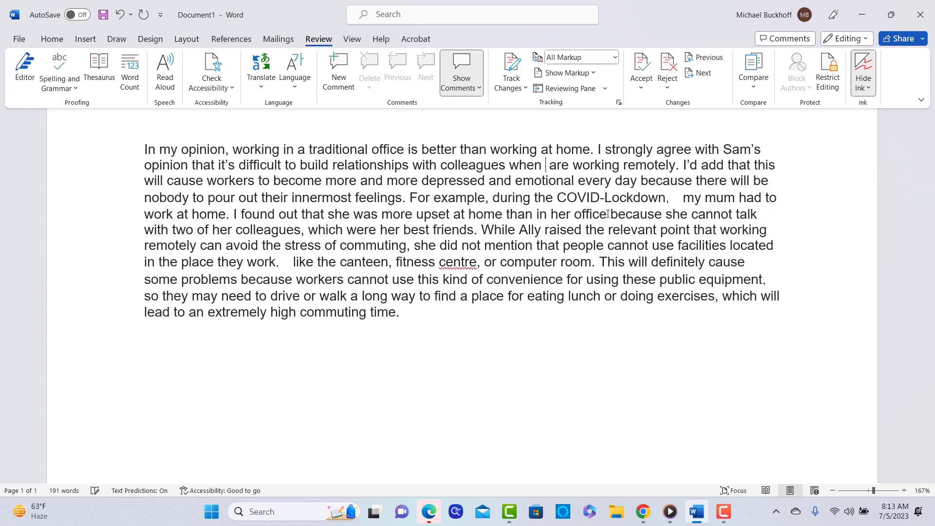
pyautogui.write('employee')
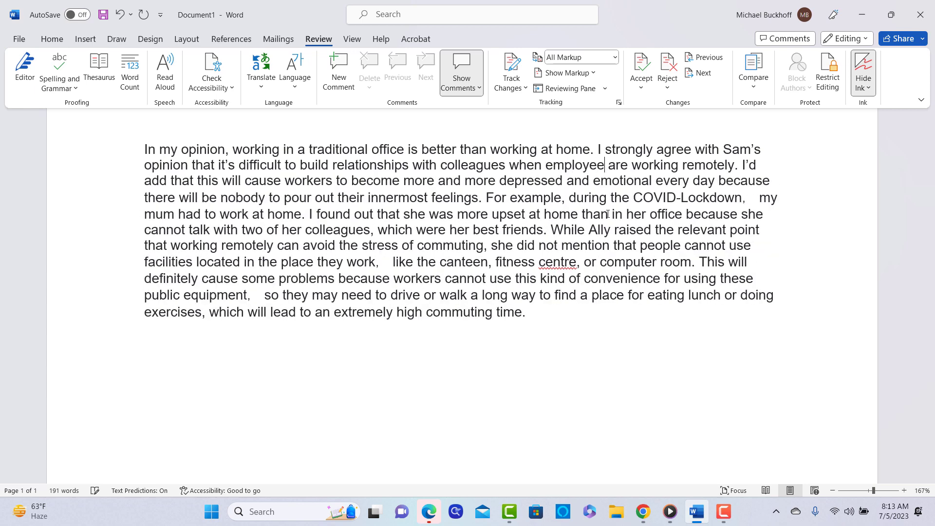
pyautogui.write('s')
pyautogui.press('Delete')
pyautogui.press('Delete')
pyautogui.press('Delete')
pyautogui.press('Delete')
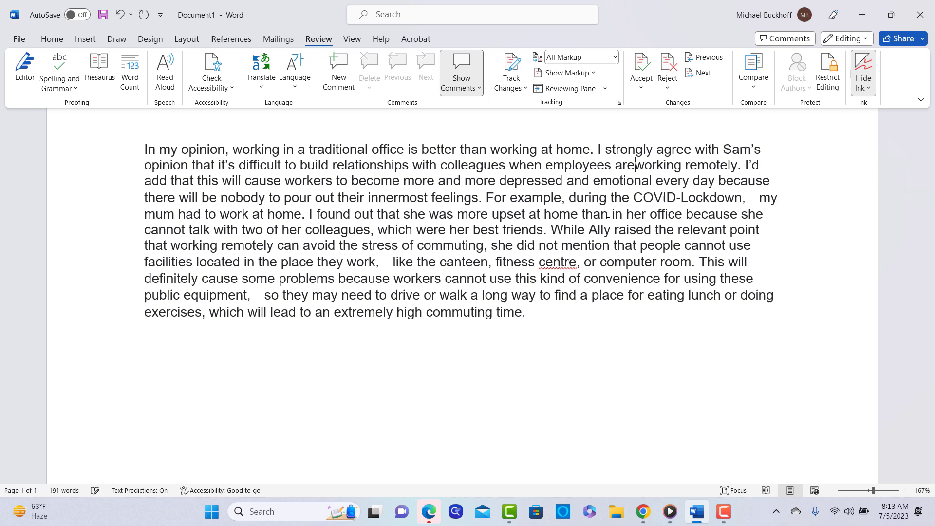
pyautogui.press('Right')
pyautogui.press('Right')
pyautogui.press('Right')
pyautogui.press('Right')
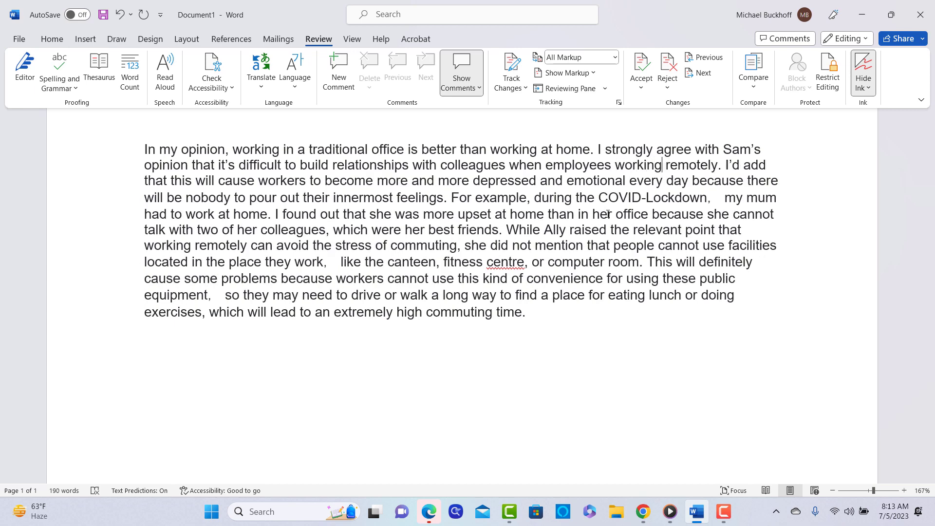
pyautogui.press('BackSpace')
pyautogui.press('BackSpace')
pyautogui.press('BackSpace')
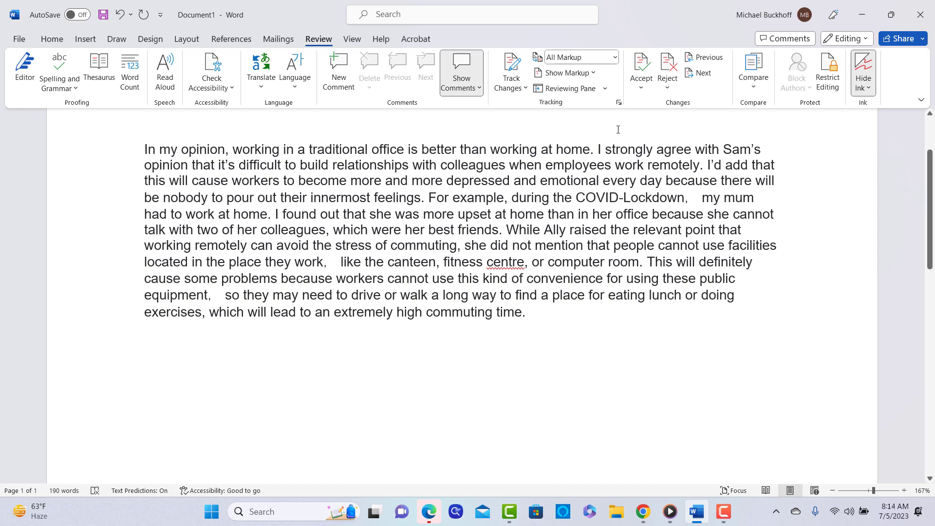
# Step: Leave the edited sentence and go back to the TOEFL rubric PDF in Chrome
pyautogui.click(705, 165)
pyautogui.click(356, 166)
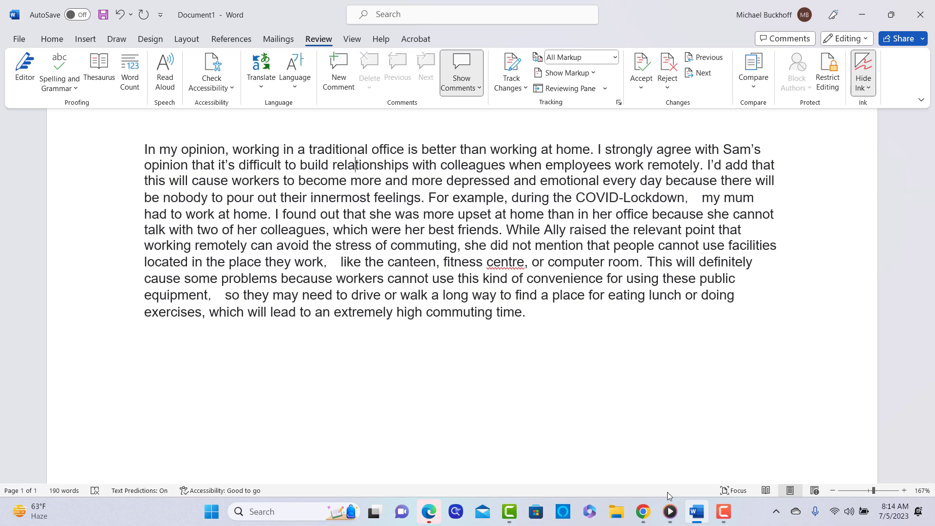
pyautogui.click(644, 513)
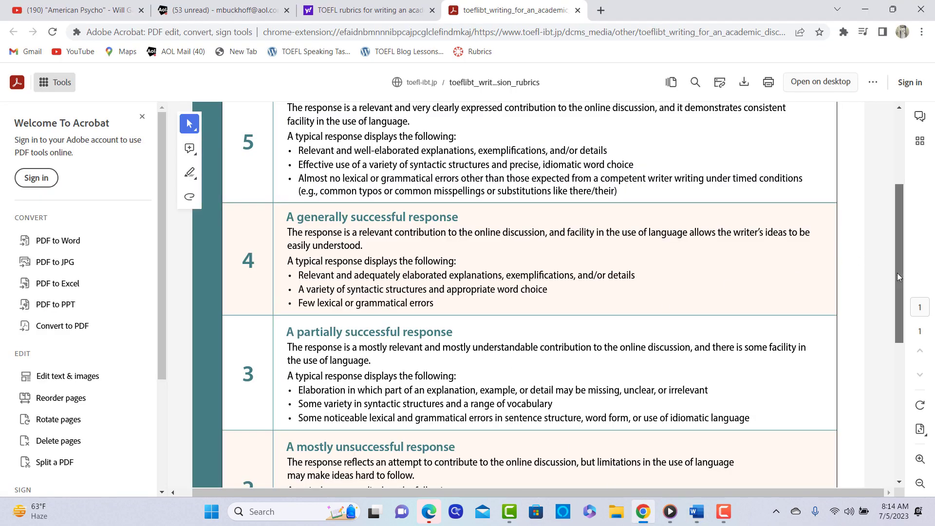
# Step: Scroll the rubric down to the score 3, 2 and 1 descriptions, then return to the 190-word essay
pyautogui.moveTo(897, 273); pyautogui.dragTo(933, 349)
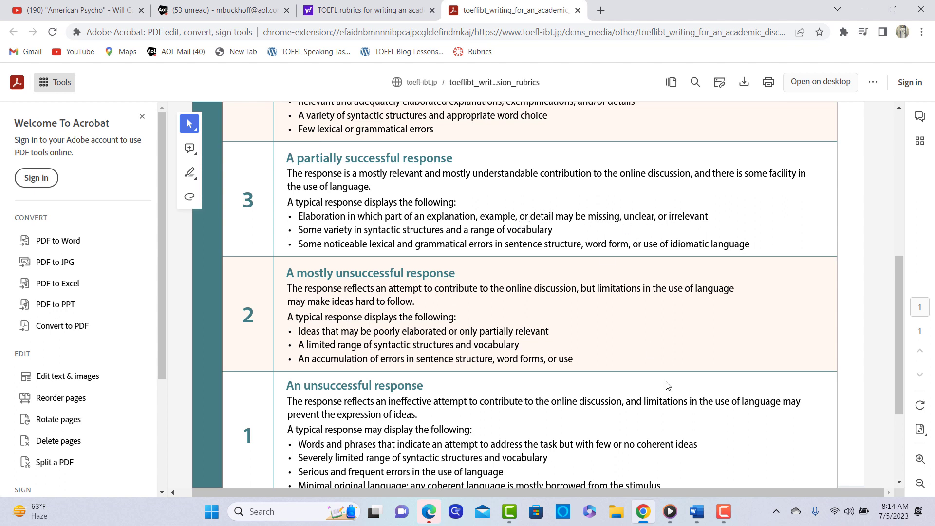
pyautogui.click(696, 511)
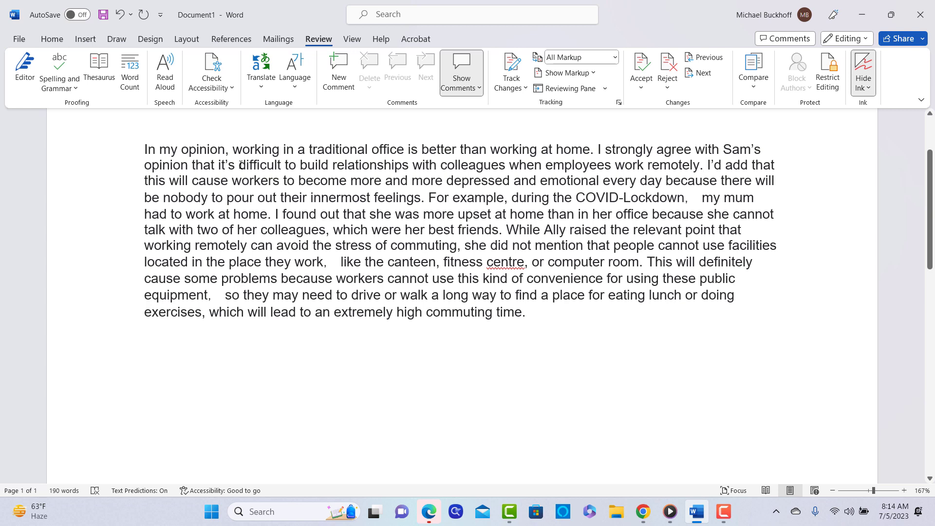
# Step: Insert 'with whom' after 'nobody', before 'to pour out their innermost feelings', and select it
pyautogui.click(208, 197)
pyautogui.write('with wh')
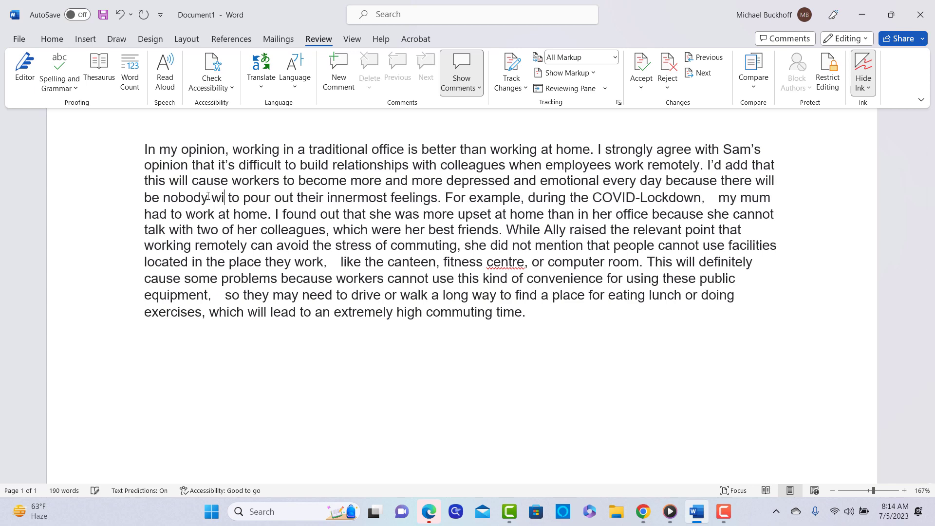
pyautogui.write('om')
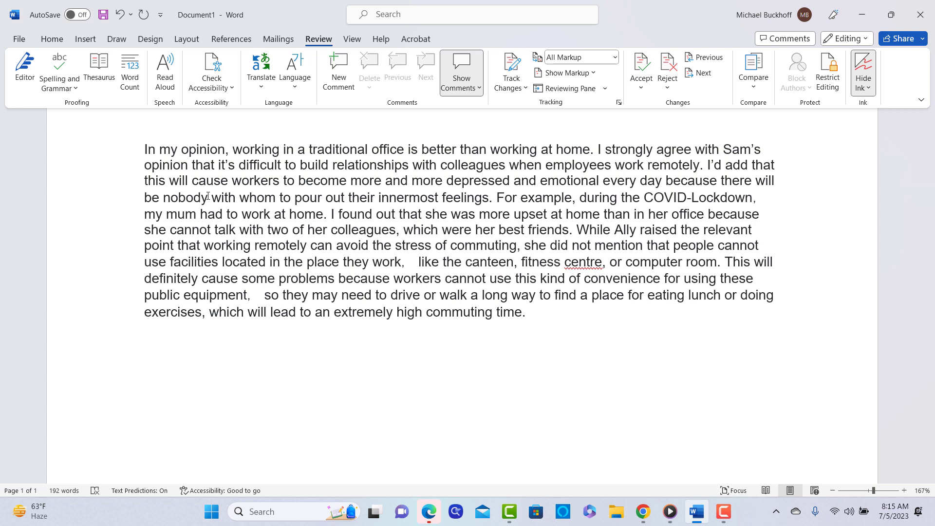
pyautogui.moveTo(203, 204); pyautogui.dragTo(277, 200)
pyautogui.click(271, 199)
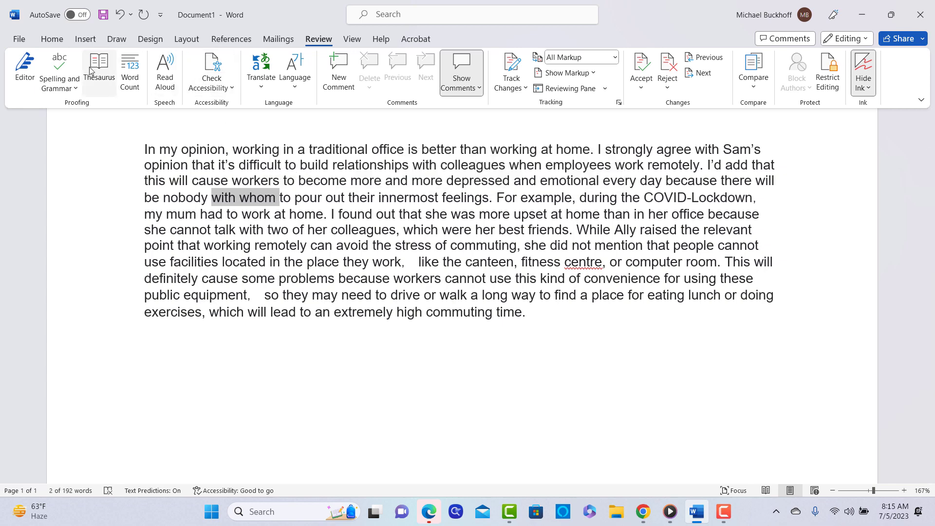
# Step: Colour 'with whom' red using the Home tab's Font Color standard red
pyautogui.click(93, 39)
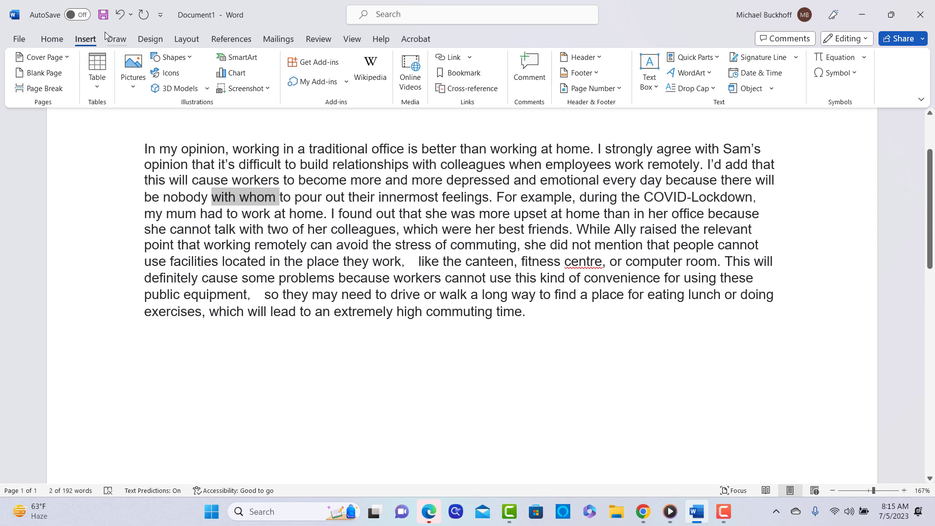
pyautogui.click(52, 38)
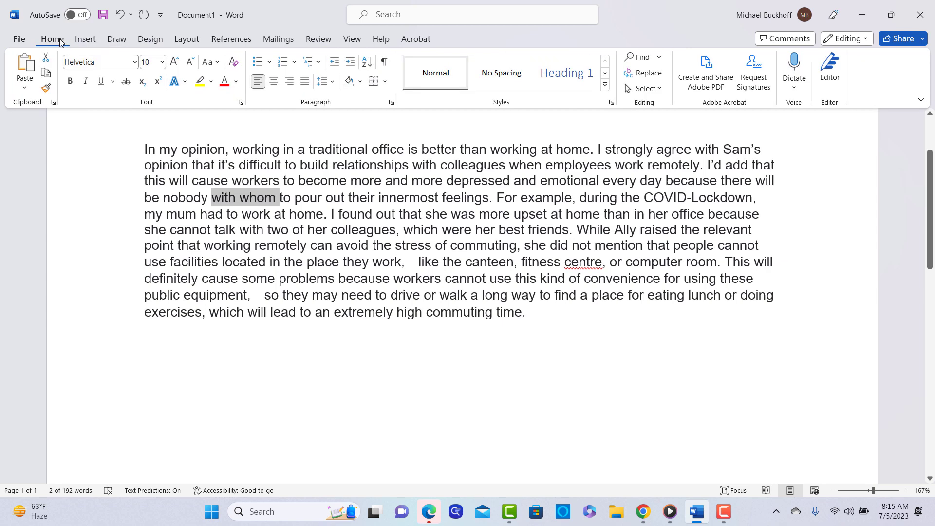
pyautogui.click(236, 82)
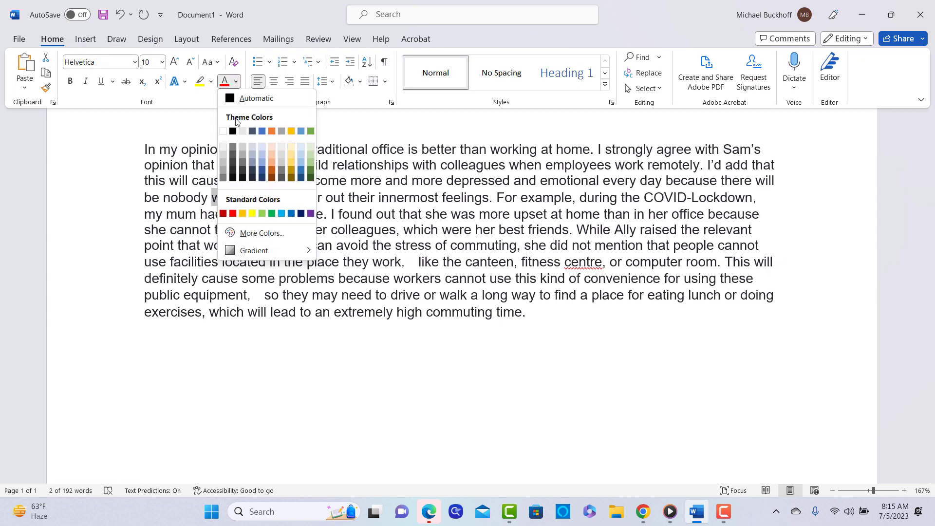
pyautogui.click(339, 201)
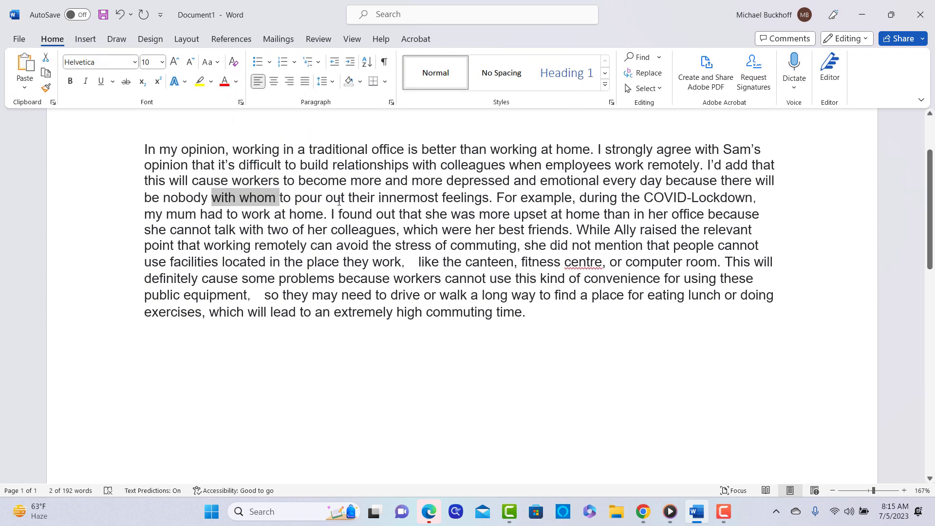
pyautogui.click(236, 82)
pyautogui.click(233, 213)
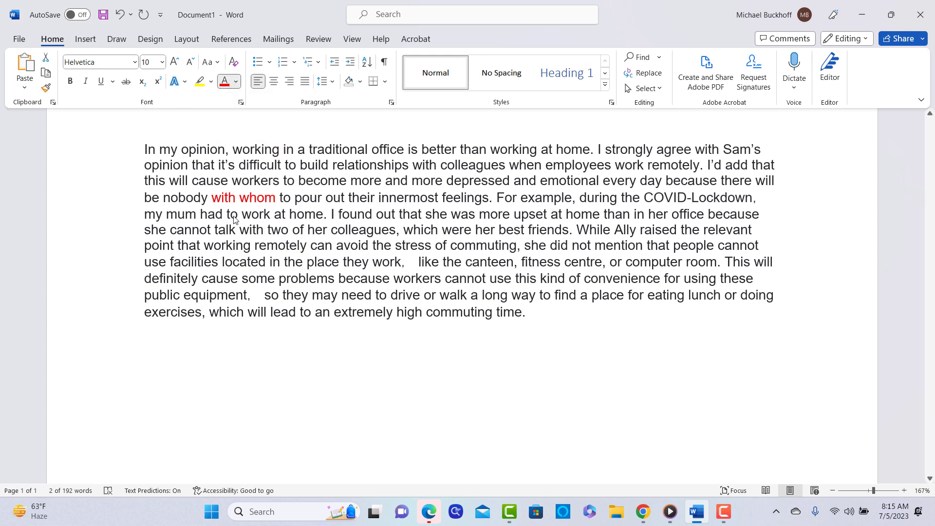
pyautogui.click(298, 213)
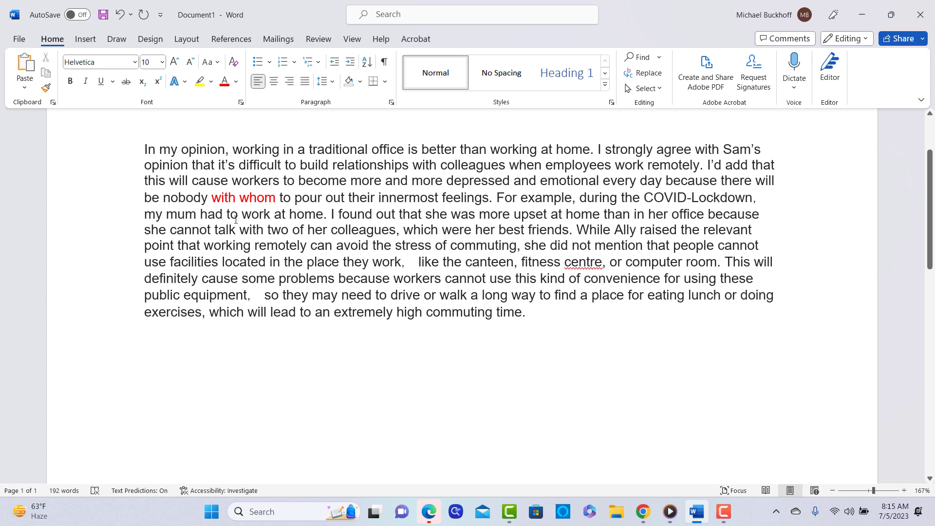
# Step: Join the two lockdown sentences with ', and' after 'home'
pyautogui.click(325, 214)
pyautogui.write(', and')
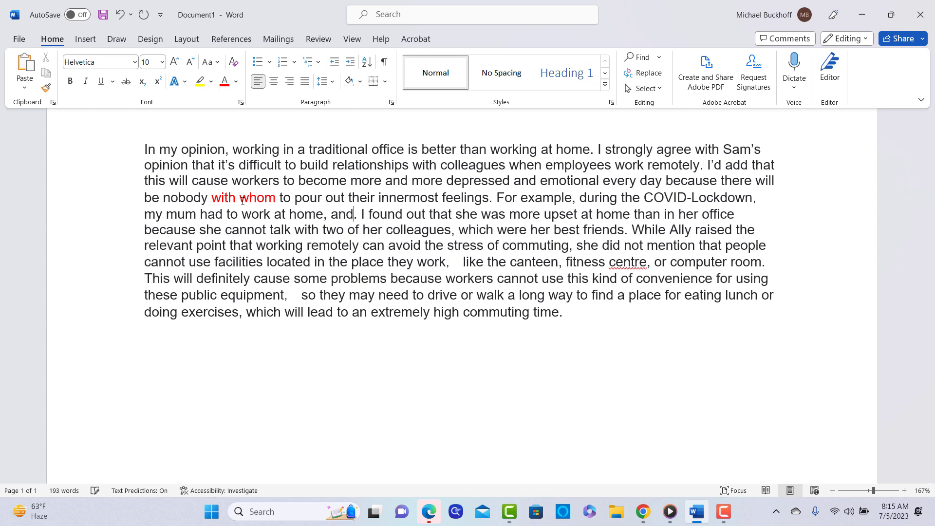
pyautogui.press('Delete')
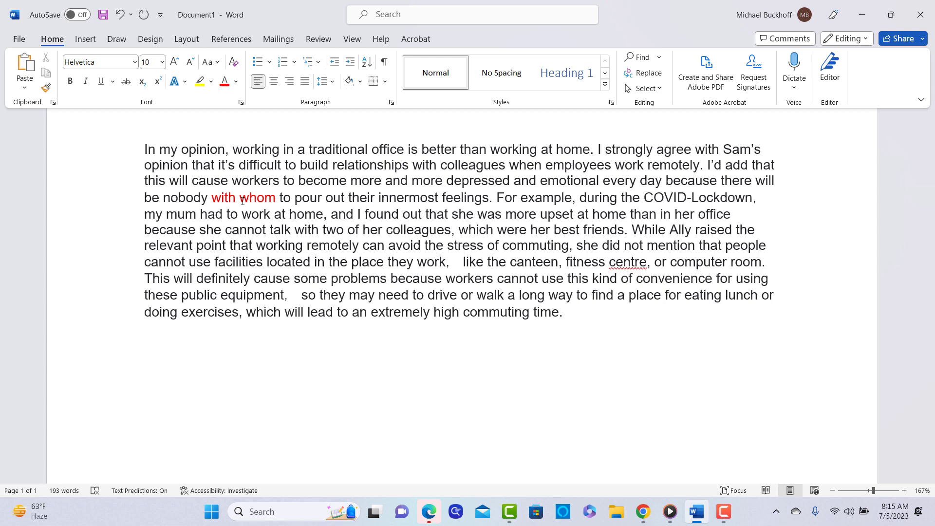
# Step: Change 'cannot' to 'could not' and 'which' to 'who'
pyautogui.press('Right')
pyautogui.press('Right')
pyautogui.press('Right')
pyautogui.press('Right')
pyautogui.press('Right')
pyautogui.press('Right')
pyautogui.press('Right')
pyautogui.press('Right')
pyautogui.press('Right')
pyautogui.press('Right')
pyautogui.press('Right')
pyautogui.press('Right')
pyautogui.press('Right')
pyautogui.press('Right')
pyautogui.press('Right')
pyautogui.press('Right')
pyautogui.press('Right')
pyautogui.press('Right')
pyautogui.press('Right')
pyautogui.press('Right')
pyautogui.press('Right')
pyautogui.press('Right')
pyautogui.press('Right')
pyautogui.press('Right')
pyautogui.press('Right')
pyautogui.press('Right')
pyautogui.press('Right')
pyautogui.press('Right')
pyautogui.press('Right')
pyautogui.press('Right')
pyautogui.press('Right')
pyautogui.press('Right')
pyautogui.press('Right')
pyautogui.press('Right')
pyautogui.press('Right')
pyautogui.press('Right')
pyautogui.press('Right')
pyautogui.press('Right')
pyautogui.press('Right')
pyautogui.press('Right')
pyautogui.press('BackSpace')
pyautogui.press('BackSpace')
pyautogui.press('BackSpace')
pyautogui.press('BackSpace')
pyautogui.press('BackSpace')
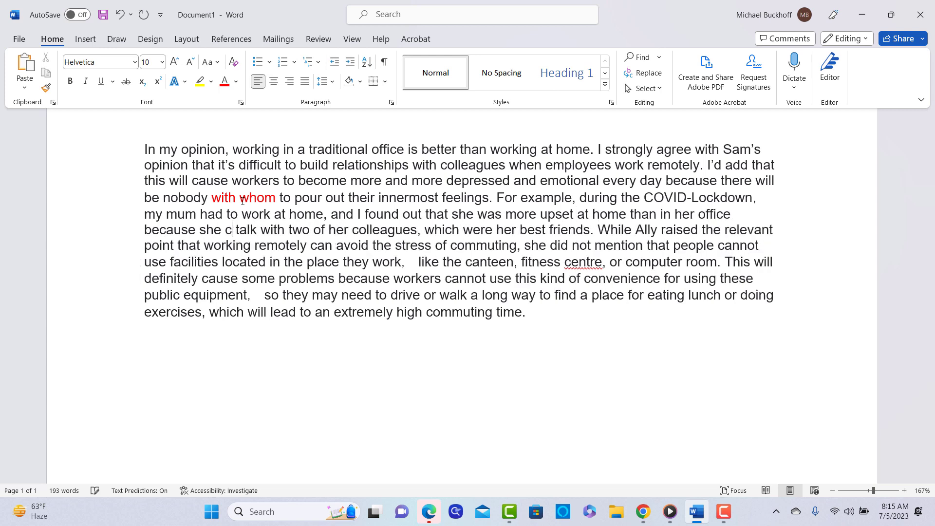
pyautogui.write('ould not')
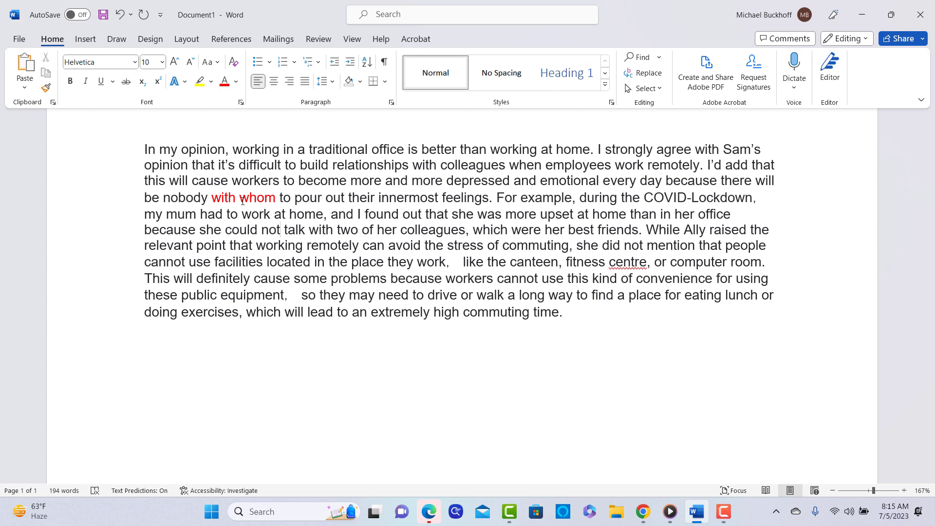
pyautogui.press('Right')
pyautogui.press('Right')
pyautogui.press('Right')
pyautogui.press('Right')
pyautogui.press('Right')
pyautogui.press('Right')
pyautogui.press('Right')
pyautogui.press('Right')
pyautogui.press('Right')
pyautogui.press('Right')
pyautogui.press('Right')
pyautogui.press('Right')
pyautogui.press('Right')
pyautogui.press('Right')
pyautogui.press('Right')
pyautogui.press('Right')
pyautogui.press('Right')
pyautogui.press('Right')
pyautogui.press('Right')
pyautogui.press('Right')
pyautogui.press('Right')
pyautogui.press('Right')
pyautogui.press('Right')
pyautogui.press('Right')
pyautogui.press('Right')
pyautogui.press('Right')
pyautogui.press('Right')
pyautogui.press('Right')
pyautogui.press('BackSpace')
pyautogui.press('BackSpace')
pyautogui.press('BackSpace')
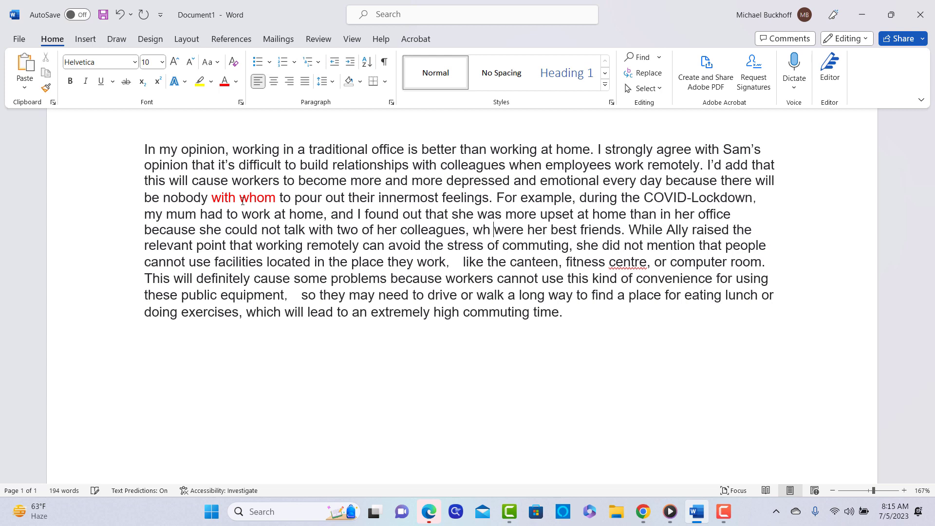
pyautogui.write('o')
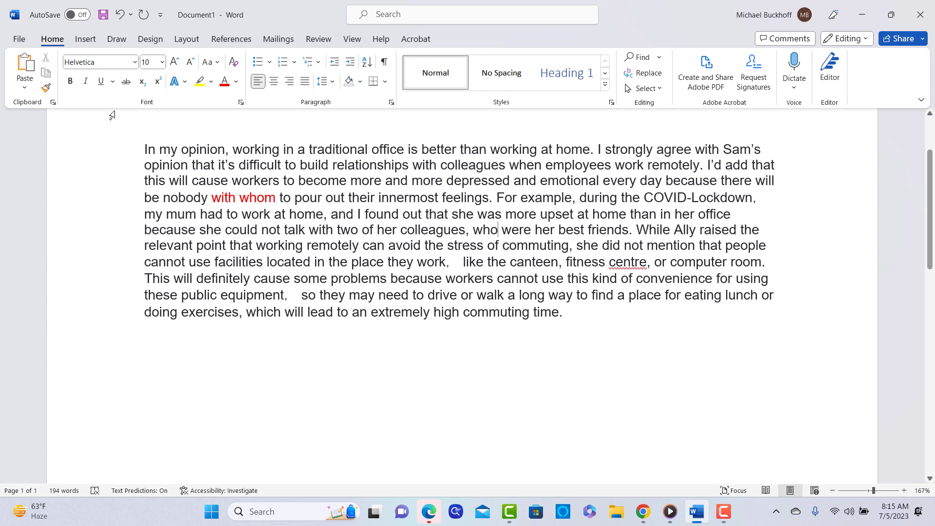
# Step: Colour the words 'could' and 'who' red with Font Color, matching 'with whom'
pyautogui.moveTo(225, 230); pyautogui.dragTo(257, 230)
pyautogui.click(236, 84)
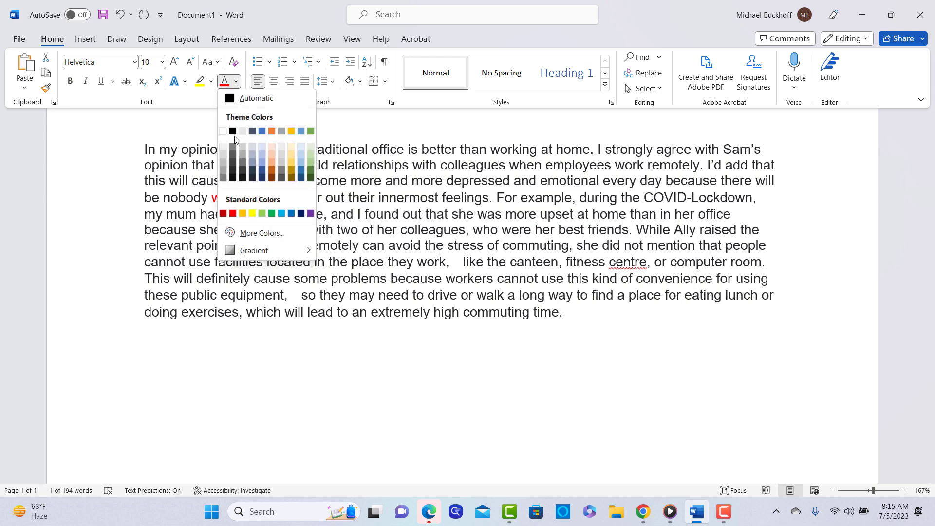
pyautogui.click(236, 213)
pyautogui.click(239, 224)
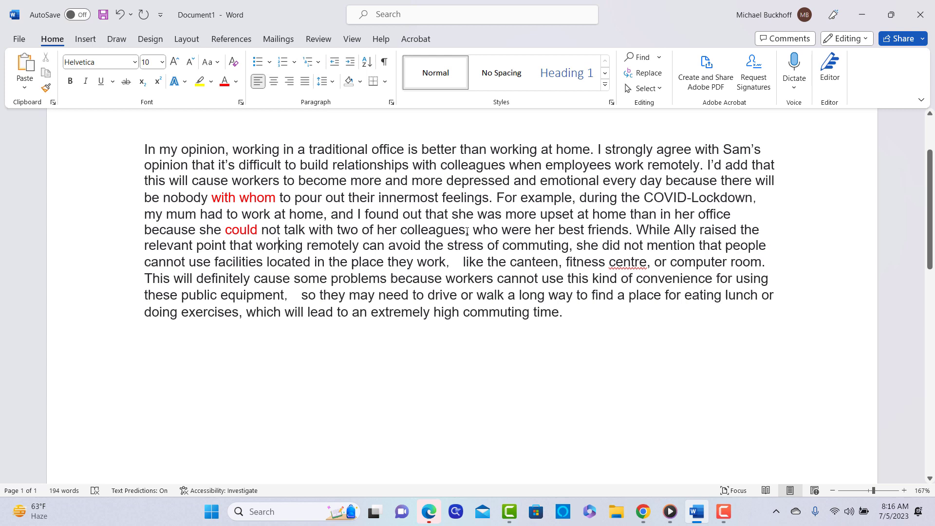
pyautogui.moveTo(474, 230); pyautogui.dragTo(497, 230)
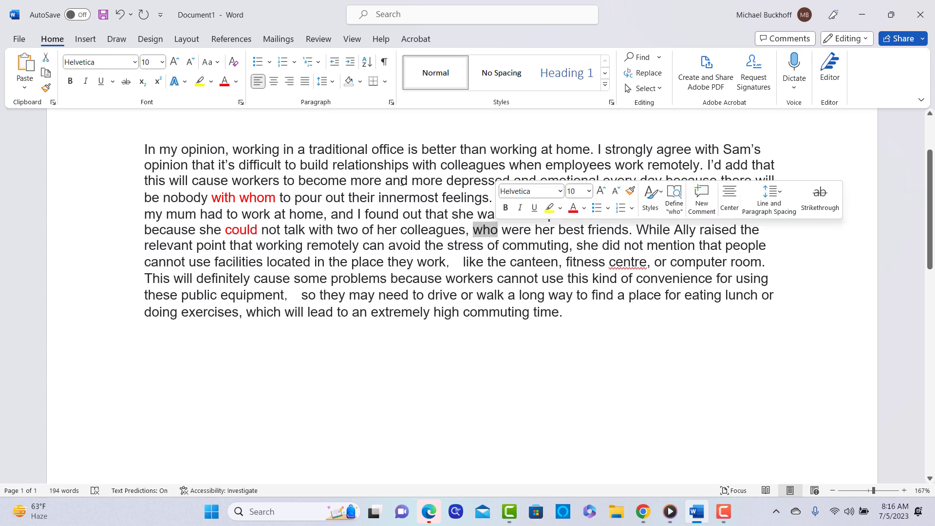
pyautogui.click(236, 84)
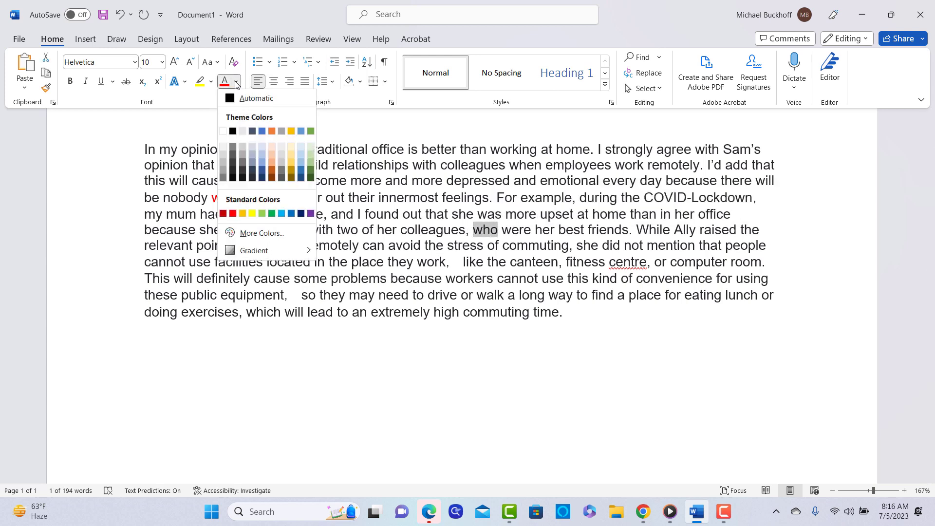
pyautogui.click(233, 214)
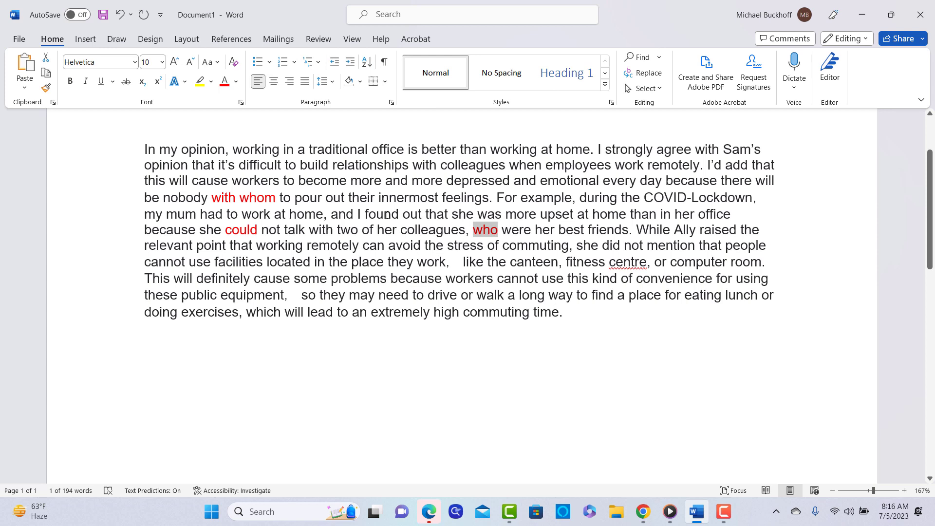
# Step: Change 'raised' to 'raises' and 'did' to 'does'
pyautogui.click(737, 227)
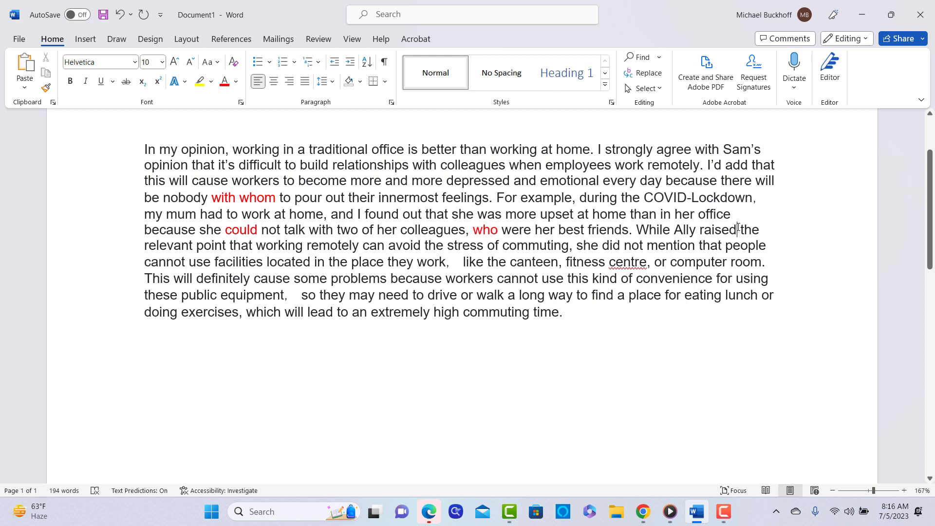
pyautogui.press('BackSpace')
pyautogui.write('s')
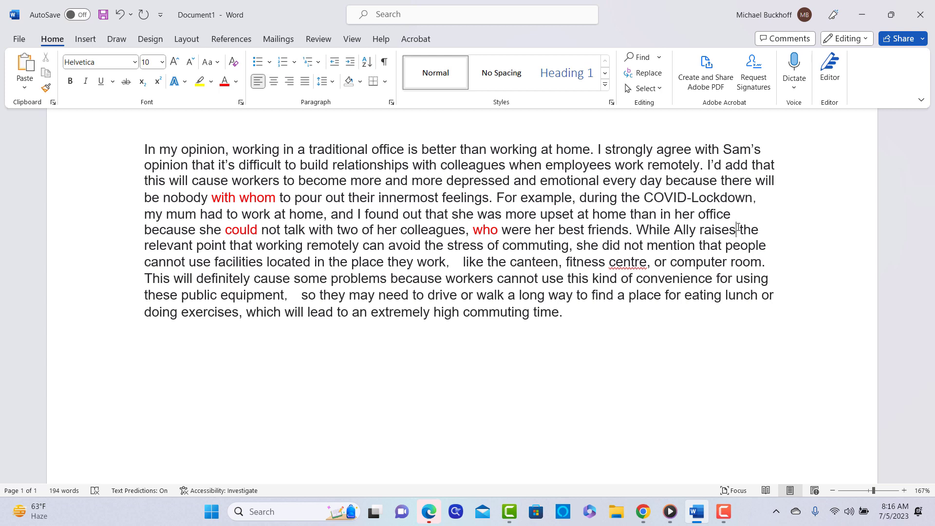
pyautogui.press('Right')
pyautogui.press('Right')
pyautogui.press('Right')
pyautogui.press('Right')
pyautogui.press('Right')
pyautogui.press('Right')
pyautogui.press('Right')
pyautogui.press('Right')
pyautogui.press('Right')
pyautogui.press('Right')
pyautogui.press('Right')
pyautogui.press('Right')
pyautogui.press('Right')
pyautogui.press('Right')
pyautogui.press('Right')
pyautogui.press('Right')
pyautogui.press('Right')
pyautogui.press('Right')
pyautogui.press('Right')
pyautogui.press('Right')
pyautogui.press('Right')
pyautogui.press('Right')
pyautogui.press('Right')
pyautogui.press('Right')
pyautogui.press('Right')
pyautogui.press('Right')
pyautogui.press('Right')
pyautogui.press('Right')
pyautogui.press('Delete')
pyautogui.press('Delete')
pyautogui.write('oes')
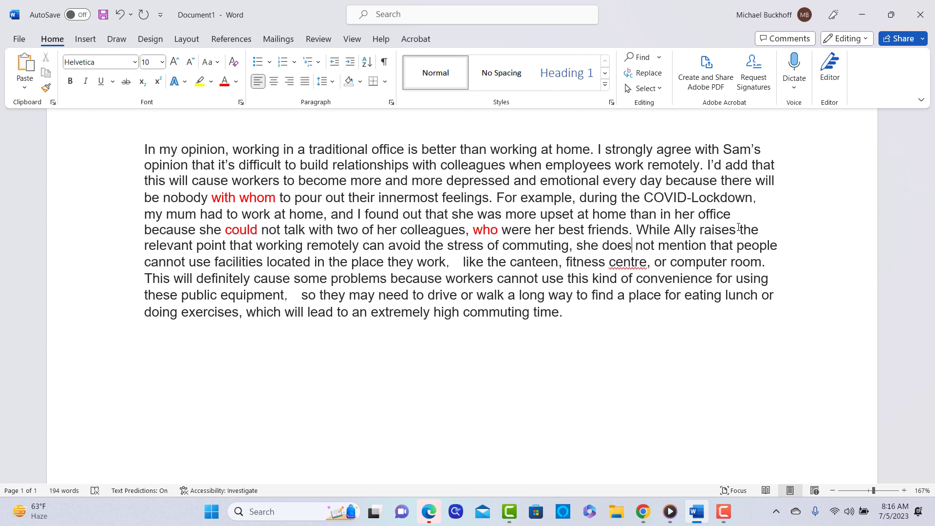
# Step: Fix the comma so it reads 'work, like' and review the convenience passage below
pyautogui.press('Right')
pyautogui.press('Right')
pyautogui.press('Right')
pyautogui.press('Right')
pyautogui.press('Right')
pyautogui.press('Right')
pyautogui.press('Right')
pyautogui.press('Right')
pyautogui.press('Right')
pyautogui.press('Right')
pyautogui.press('Down')
pyautogui.press('Left')
pyautogui.press('Left')
pyautogui.press('Left')
pyautogui.press('Left')
pyautogui.press('Left')
pyautogui.press('Left')
pyautogui.press('Left')
pyautogui.press('Left')
pyautogui.press('Left')
pyautogui.press('Left')
pyautogui.press('Left')
pyautogui.press('Left')
pyautogui.press('Left')
pyautogui.press('Left')
pyautogui.press('Left')
pyautogui.press('Left')
pyautogui.press('Left')
pyautogui.press('Left')
pyautogui.press('Left')
pyautogui.press('Left')
pyautogui.press('Left')
pyautogui.press('Left')
pyautogui.press('Left')
pyautogui.press('Left')
pyautogui.press('Left')
pyautogui.press('Left')
pyautogui.press('BackSpace')
pyautogui.press('BackSpace')
pyautogui.press('BackSpace')
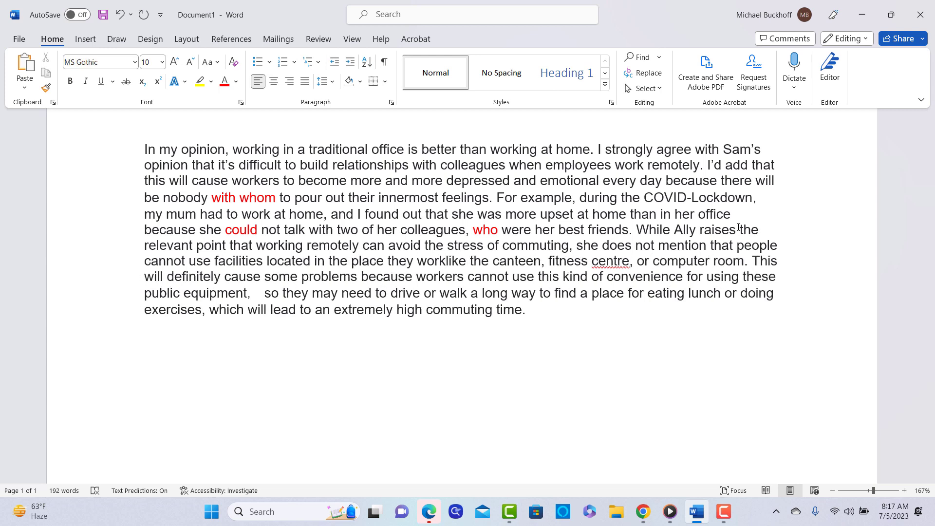
pyautogui.write(',')
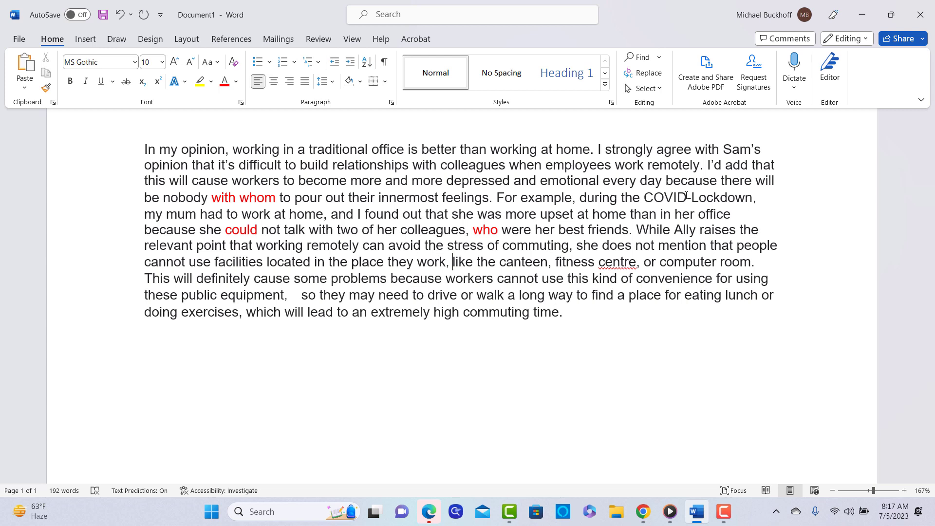
pyautogui.press('Down')
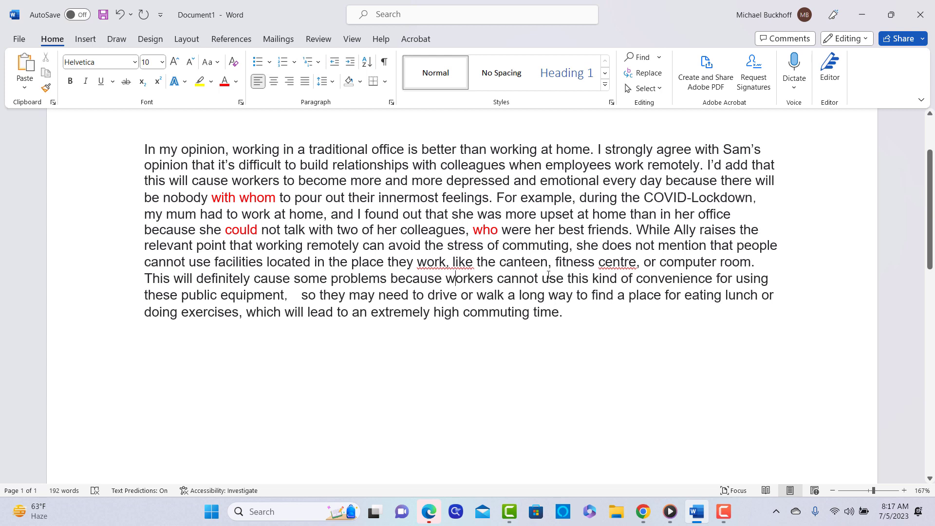
pyautogui.moveTo(566, 274); pyautogui.dragTo(284, 295)
pyautogui.click(395, 296)
# Step: Switch to the rubric PDF and scroll up to the score 5 and 4 descriptions
pyautogui.click(642, 511)
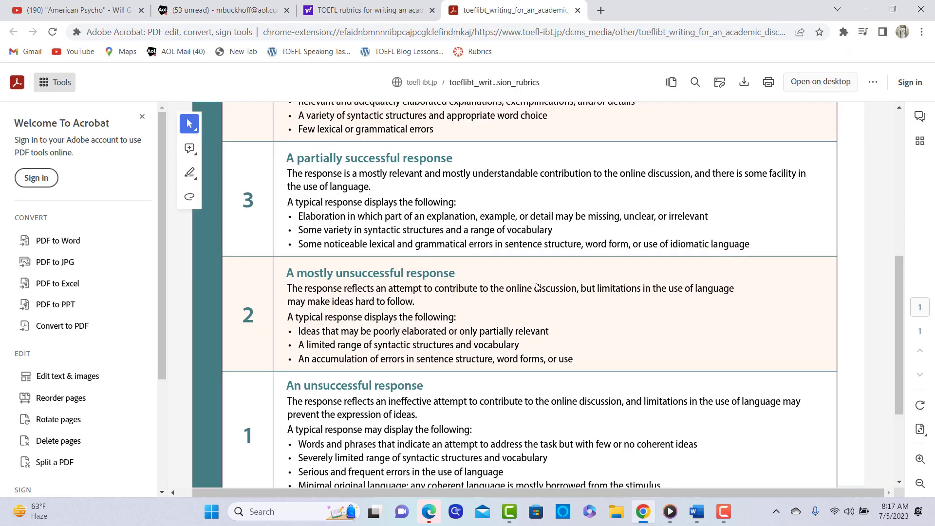
pyautogui.moveTo(901, 316); pyautogui.dragTo(912, 247)
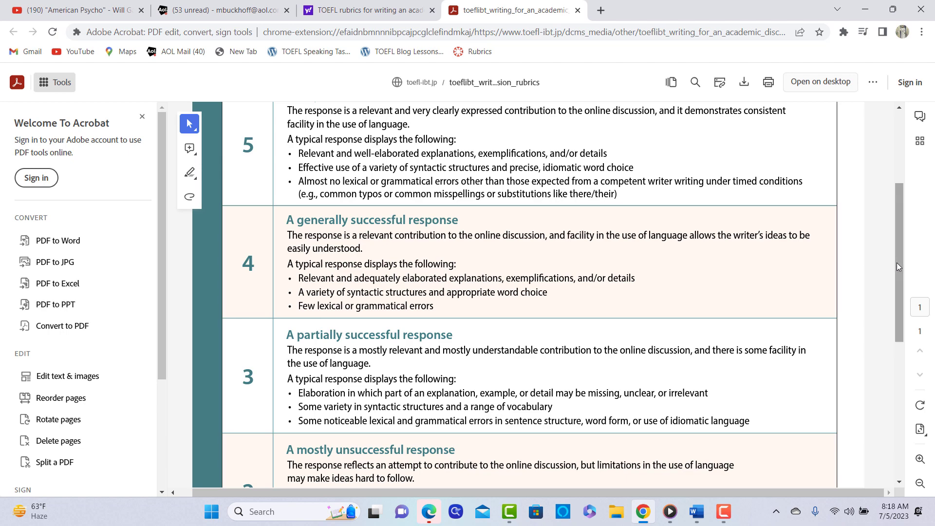
# Step: Scroll the rubric down to show the score 4, 3 and 2 descriptions
pyautogui.scroll(-1, 903, 281)
pyautogui.scroll(-3, 904, 281)
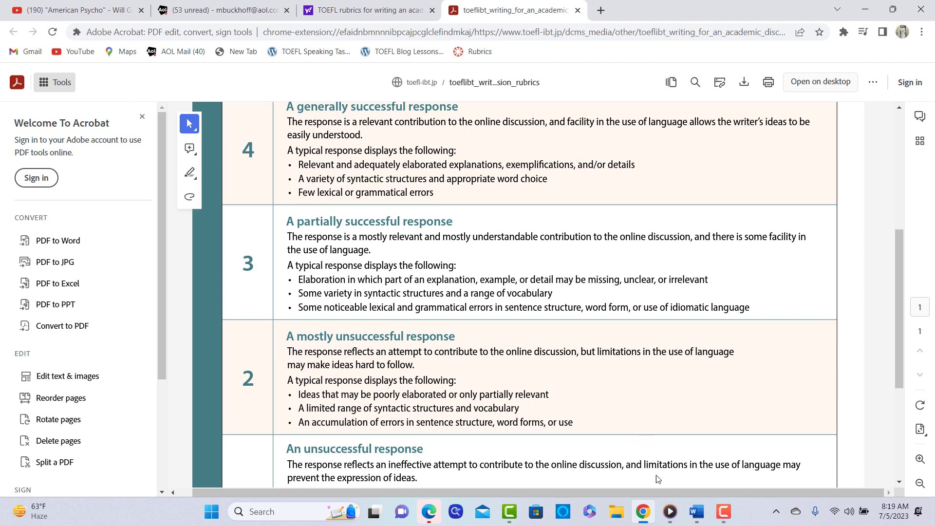
pyautogui.moveTo(727, 506)
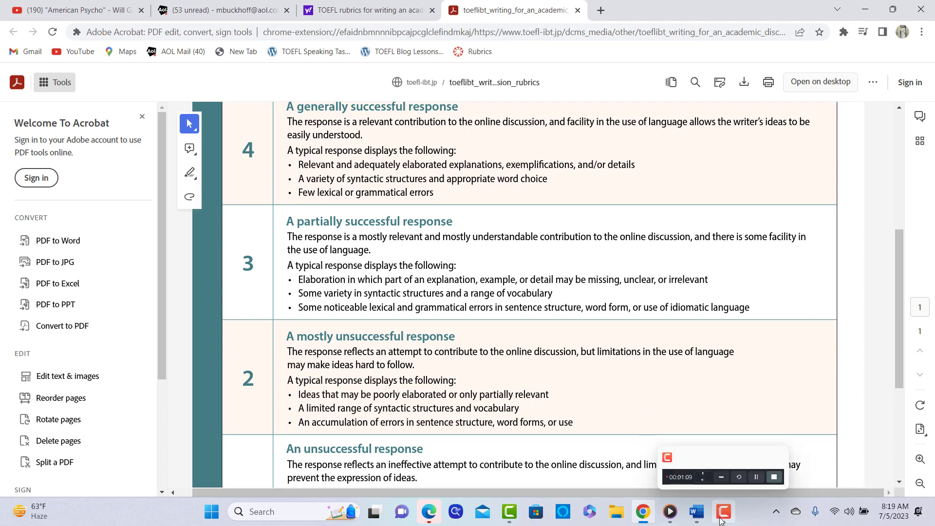